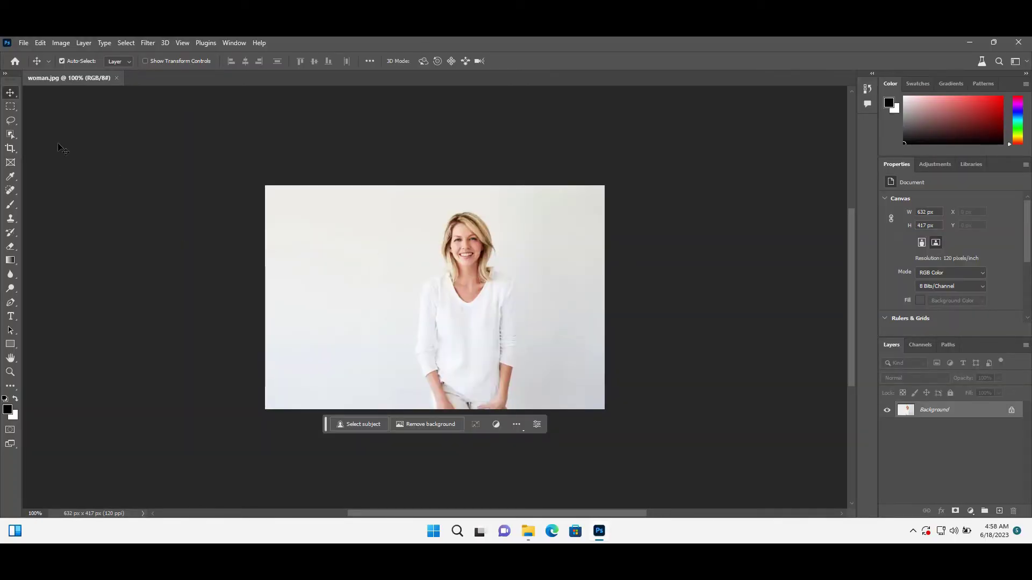
Marquee a rectangle of empty white background to the left of the woman.
click(7, 107)
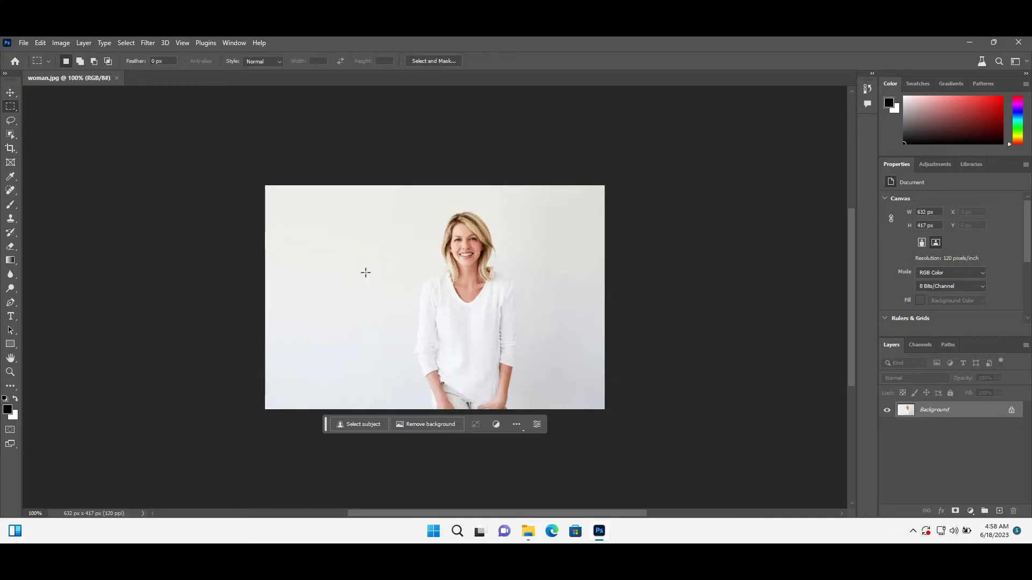
drag(294, 229, 400, 295)
click(399, 296)
drag(309, 227, 396, 289)
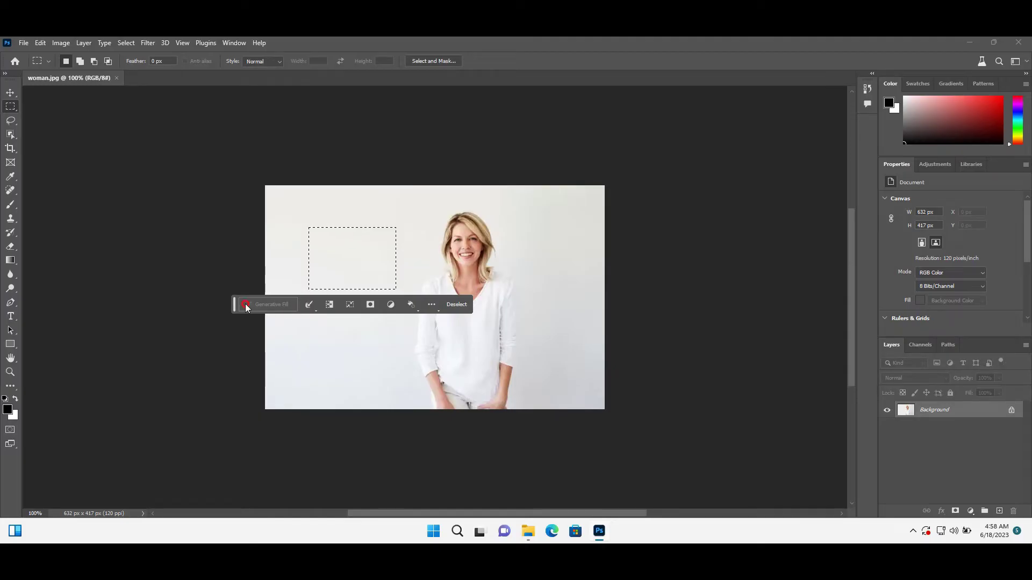
Redraw the marquee lower beside the woman, below shoulder height.
click(278, 304)
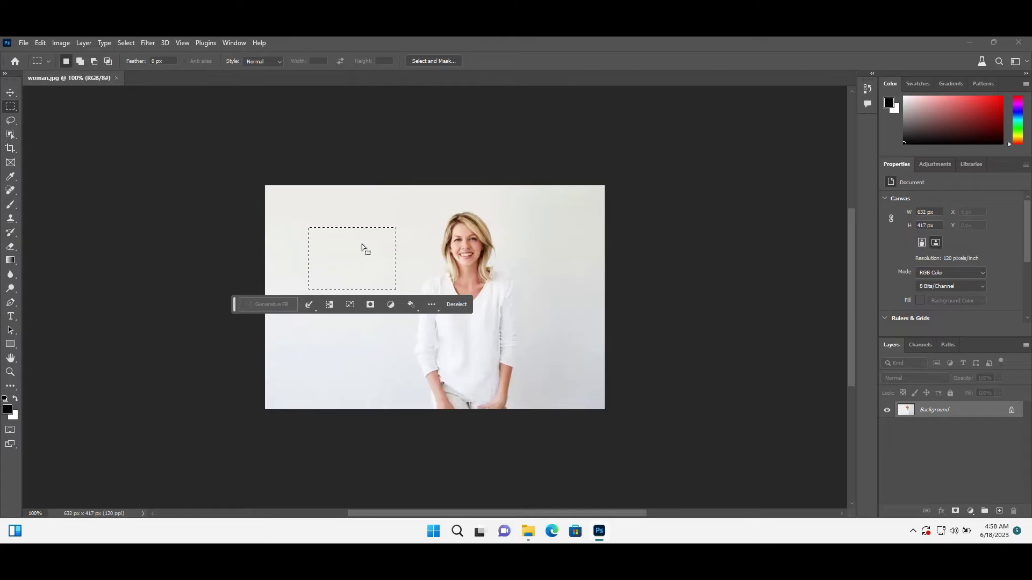
drag(419, 211, 548, 258)
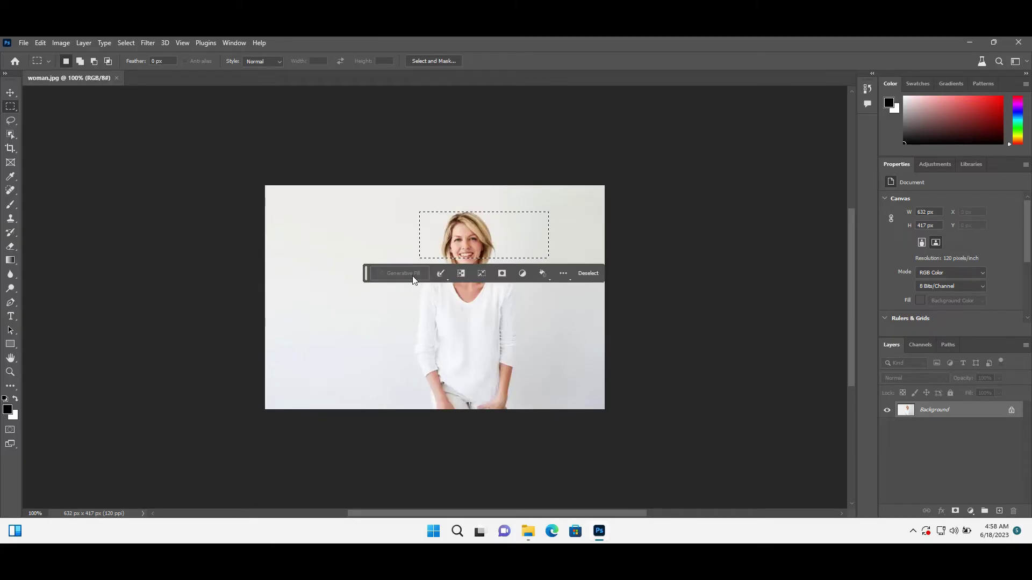
click(348, 310)
click(396, 361)
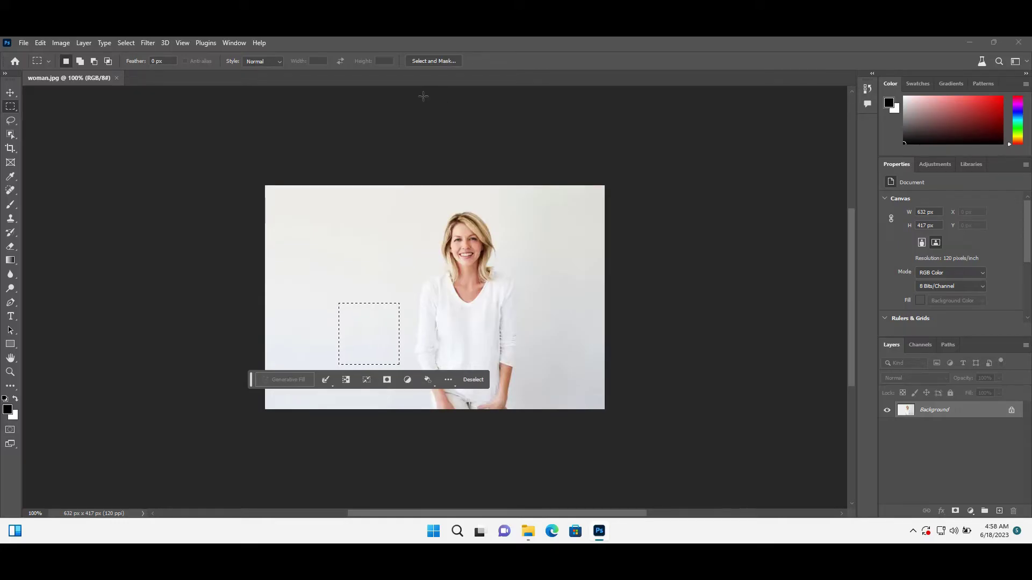
Start Help > Sign In to an Adobe account, then bring up Windows search.
click(258, 43)
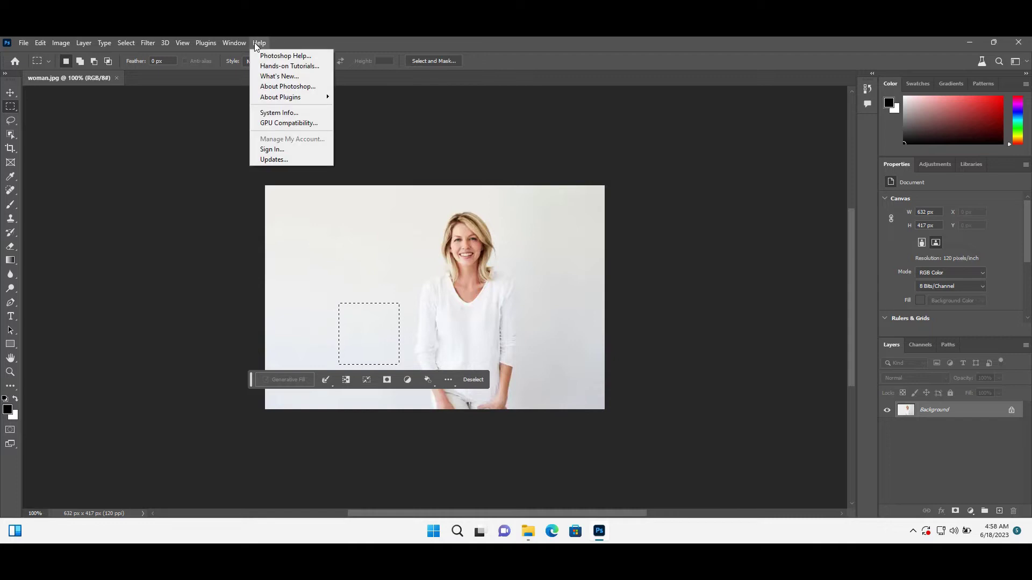
click(290, 149)
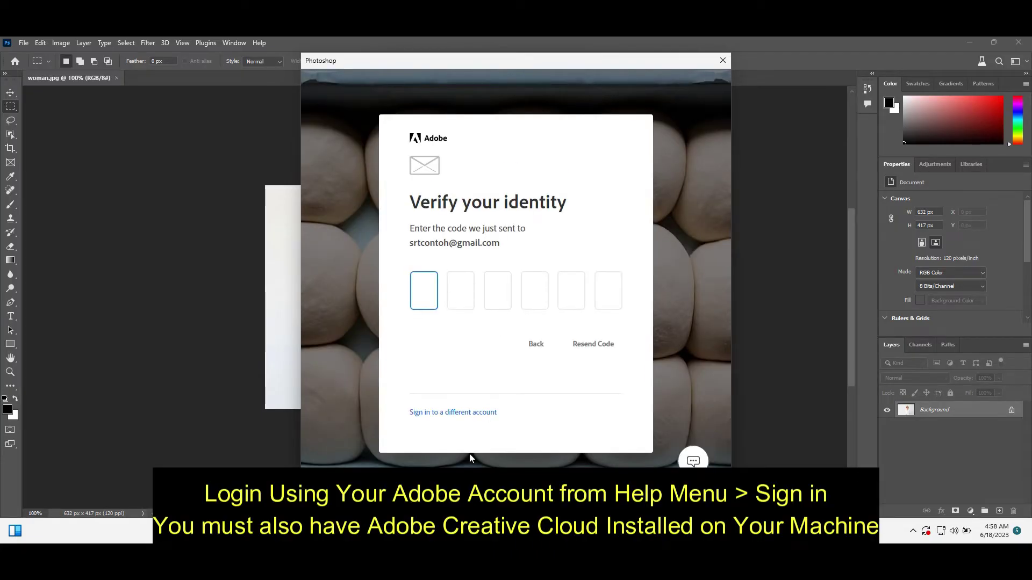
key(super)
text(creat)
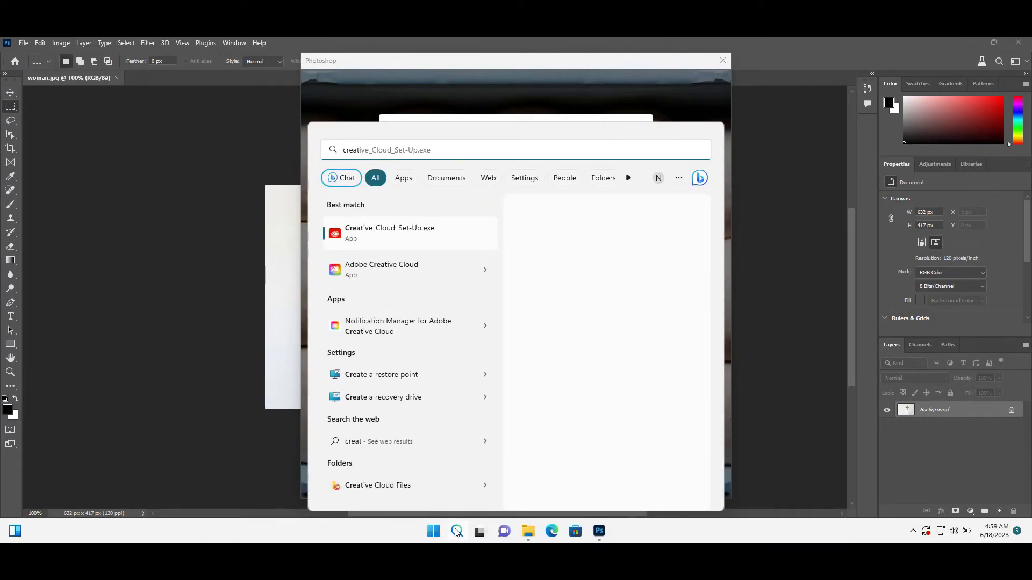
click(540, 114)
click(419, 293)
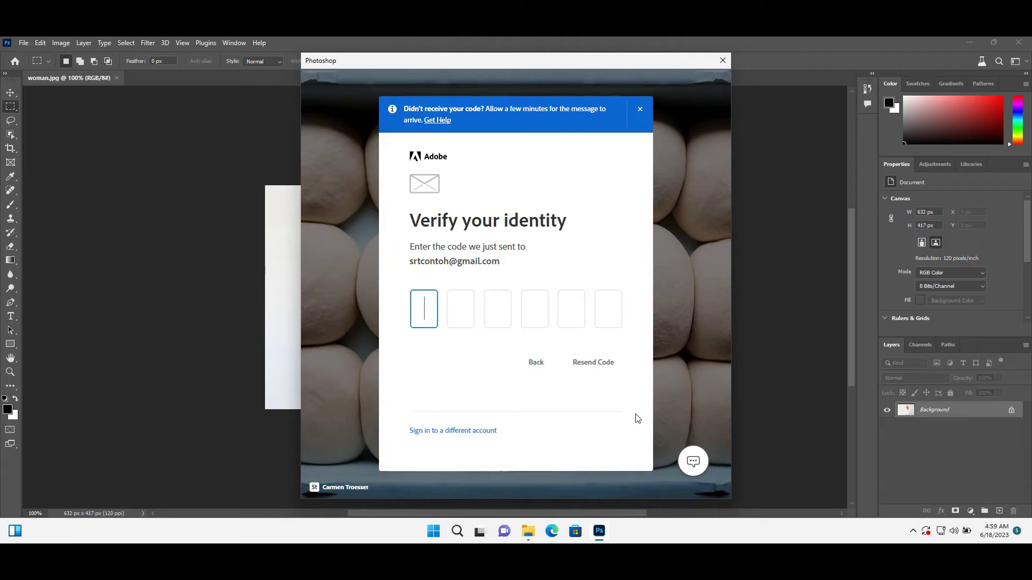
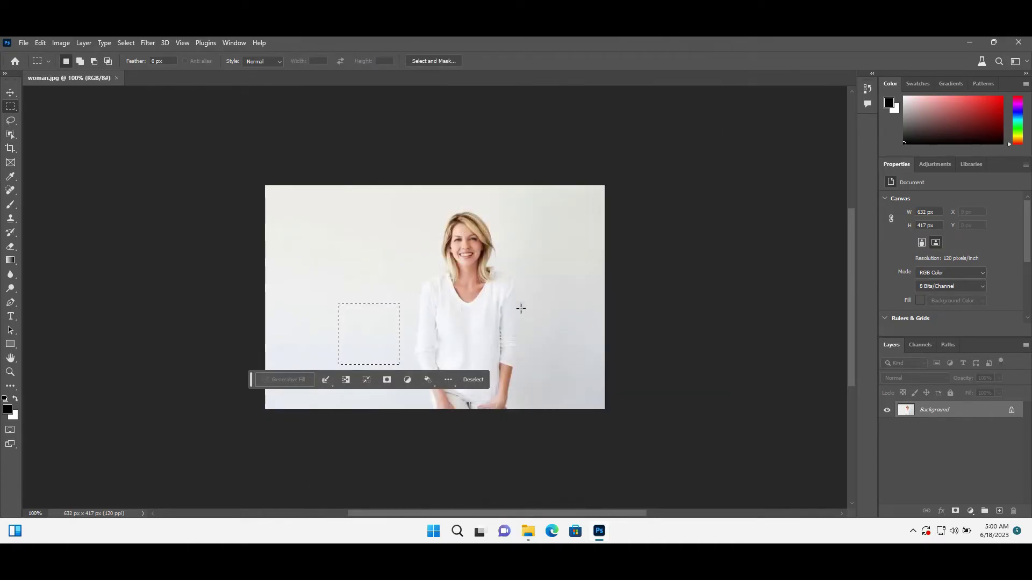
Enter the emailed verification code and marquee a small square of top-left background.
drag(295, 210, 343, 253)
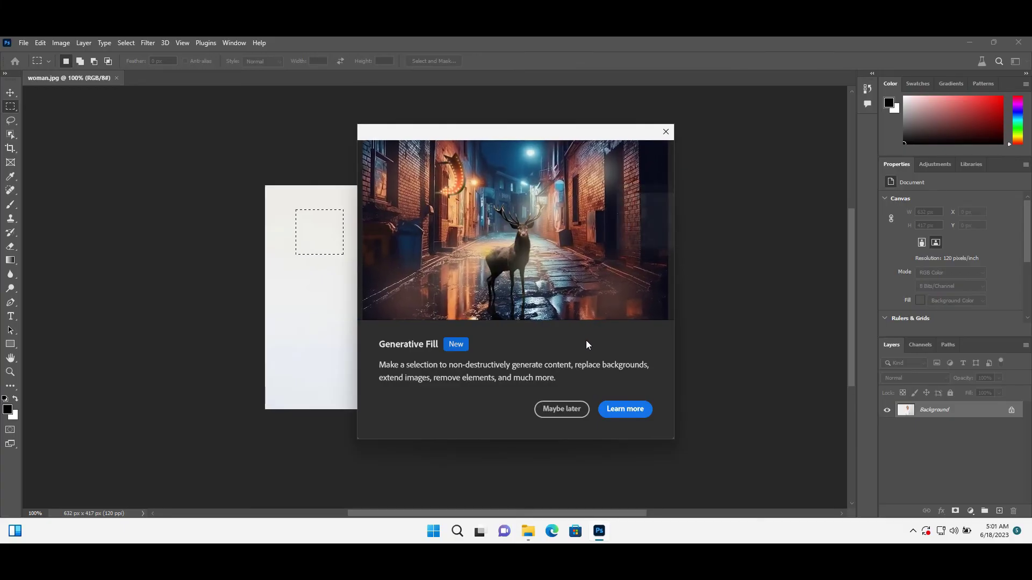
Choose Maybe later on the introduction, start Generative Fill, and agree to the AI terms.
click(570, 407)
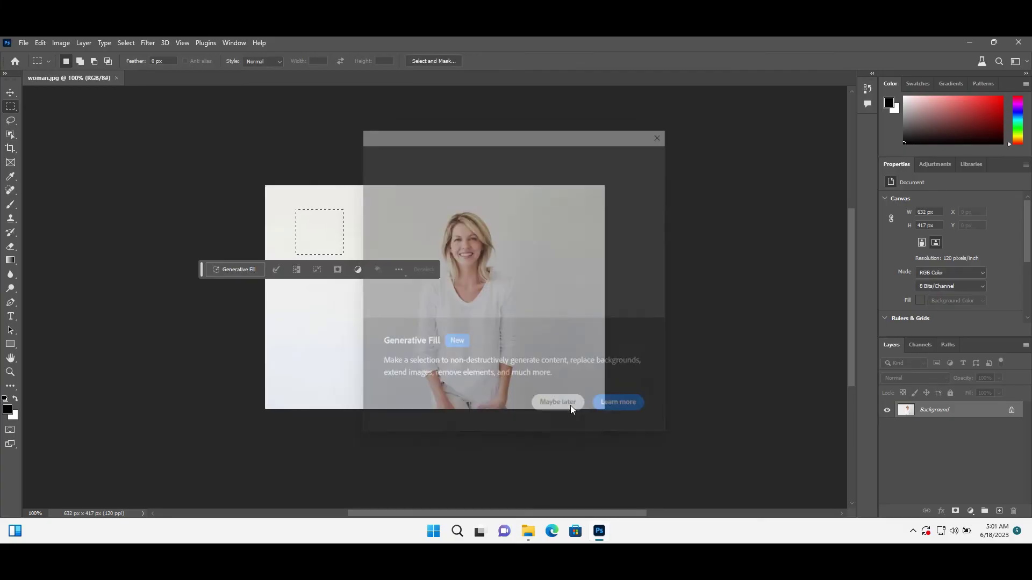
click(240, 269)
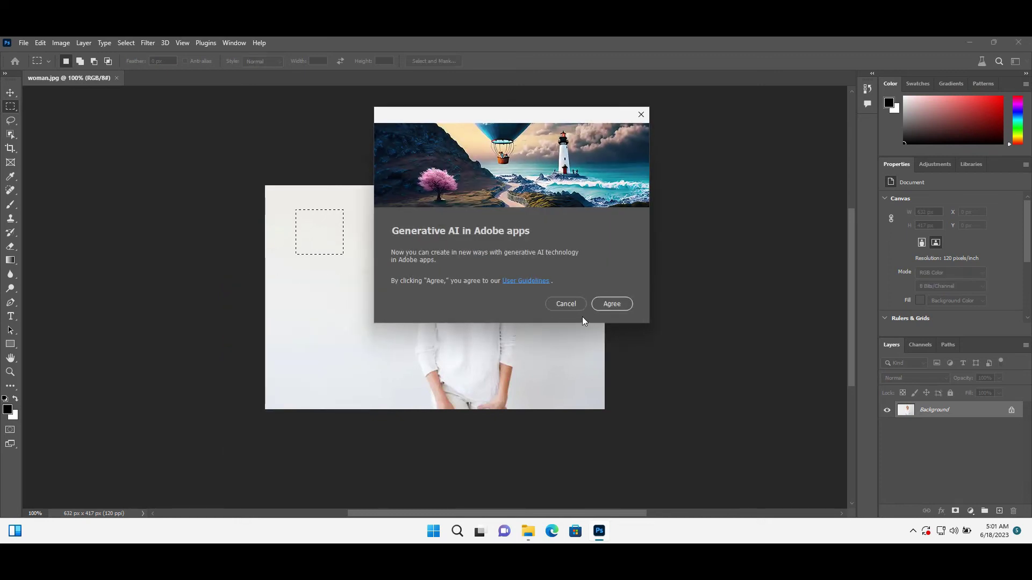
click(616, 304)
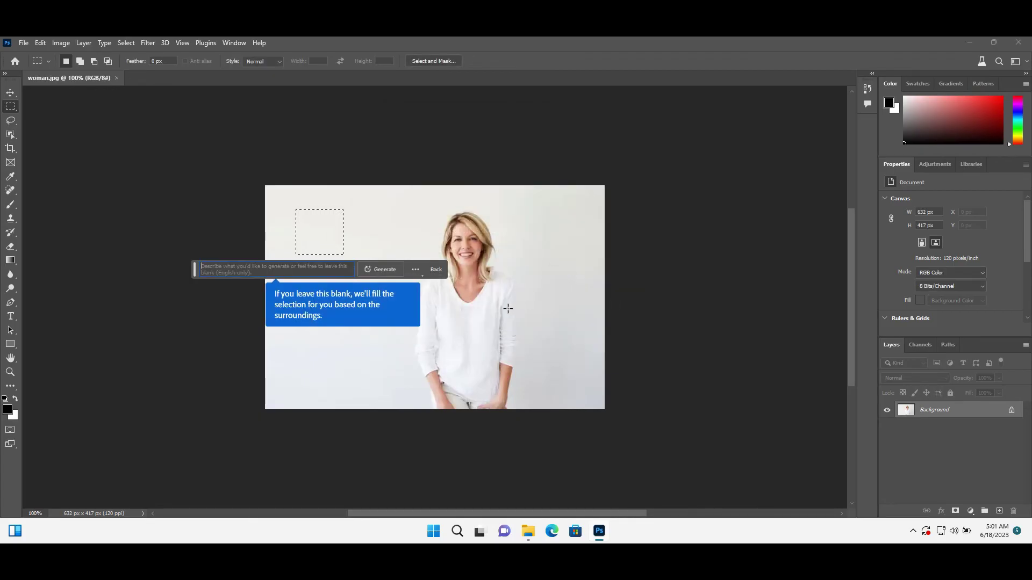
Marquee the area right of her head and generate from the prompt 'mountain photo here with bo'.
drag(507, 205, 585, 272)
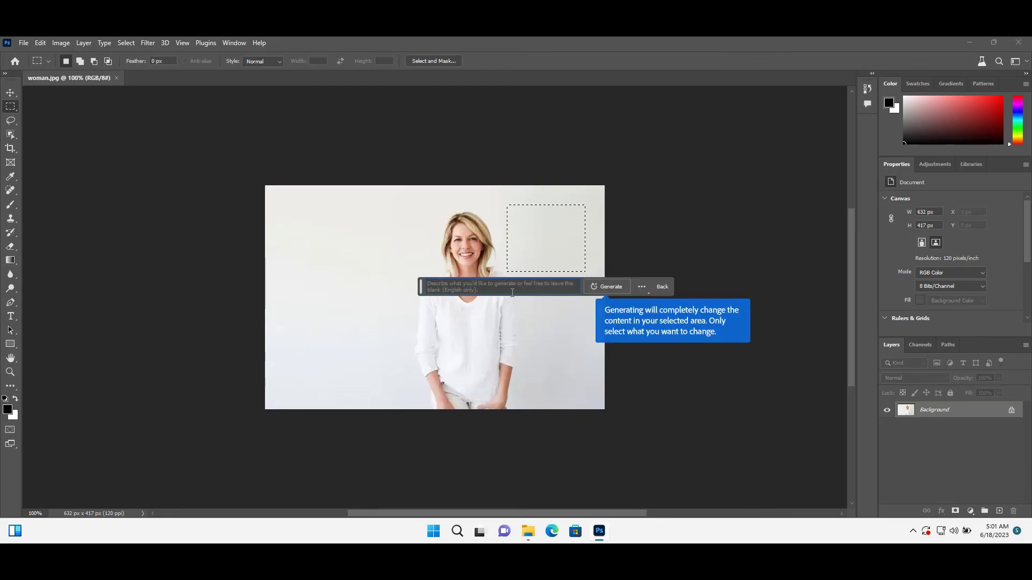
mouse_move(512, 290)
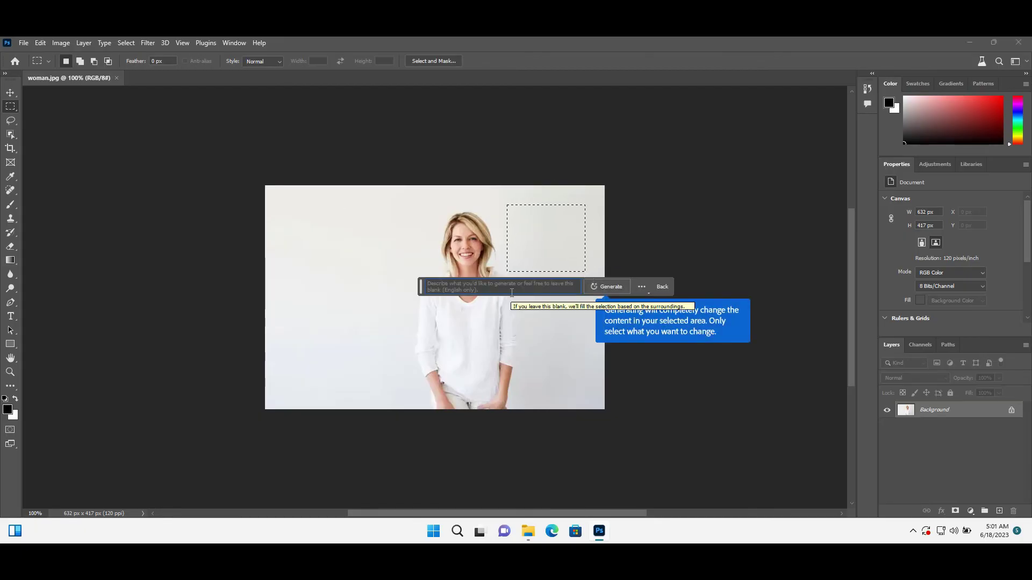
text(mounta)
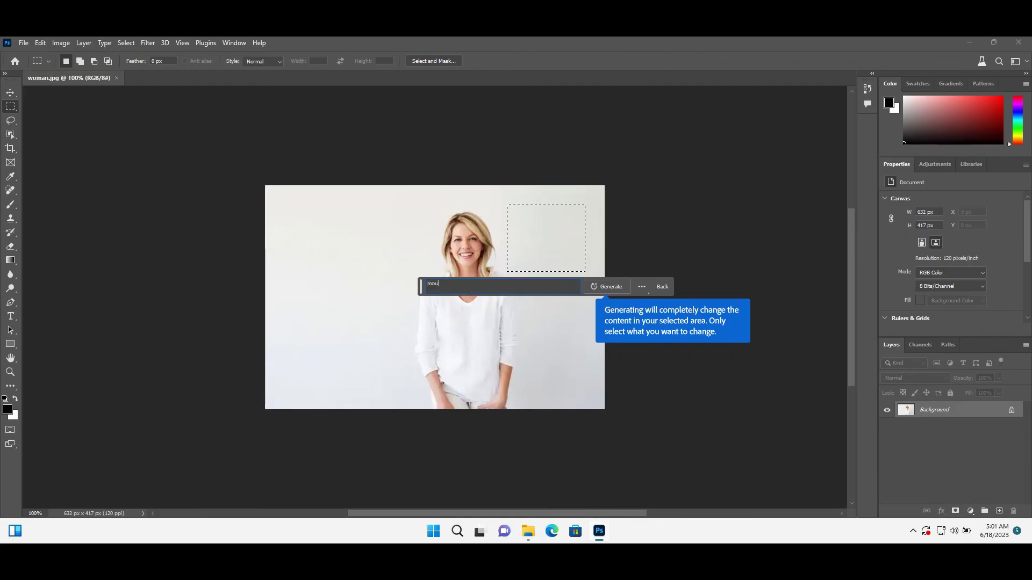
text(in photo here wi)
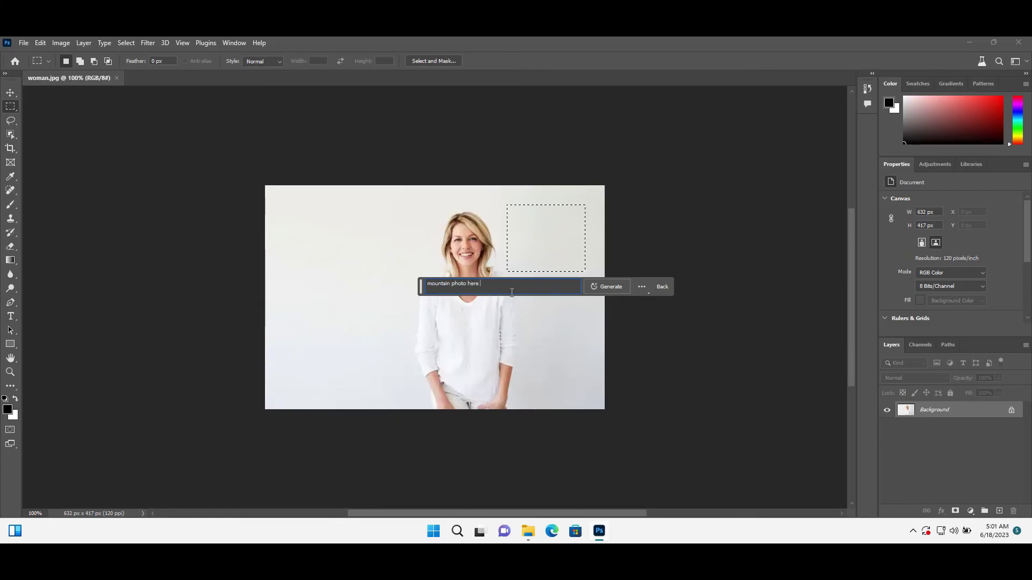
text(th box)
click(613, 291)
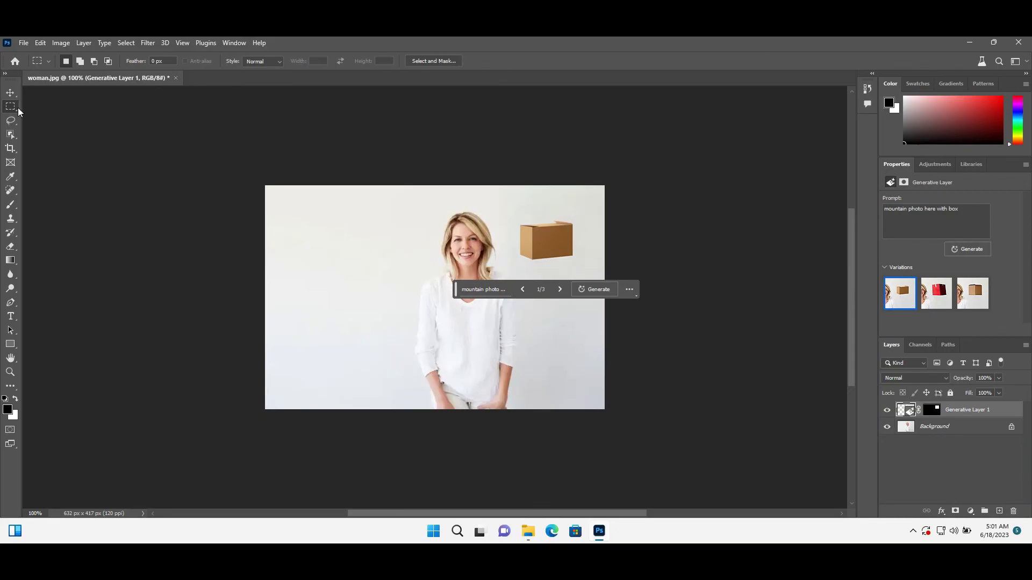
click(10, 93)
click(384, 296)
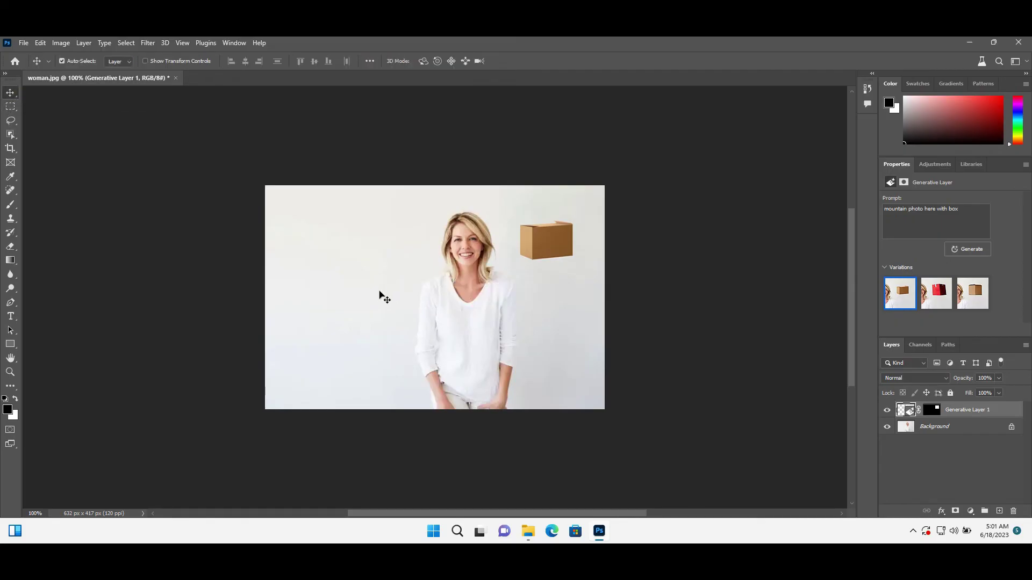